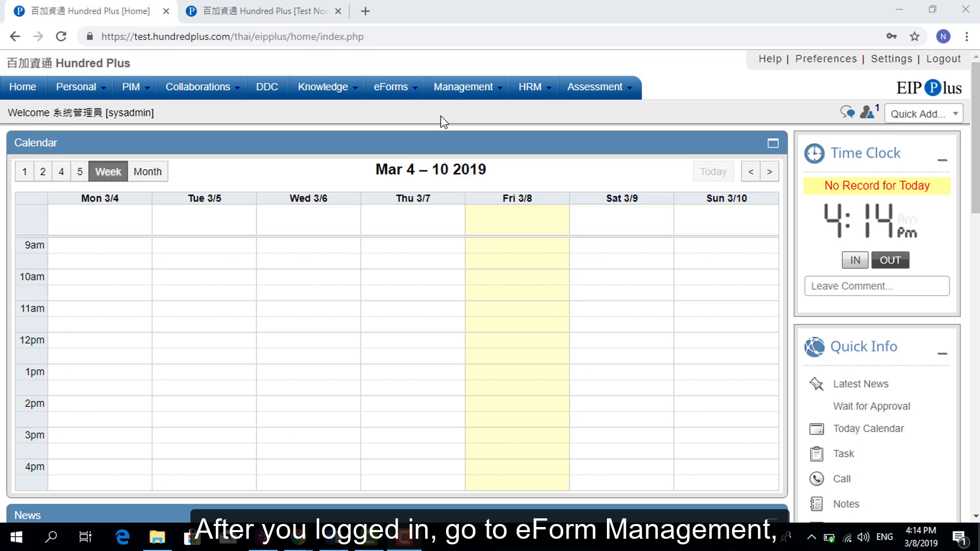
# Go to the eForm designer and start creating a new eForm
pyautogui.click(414, 91)
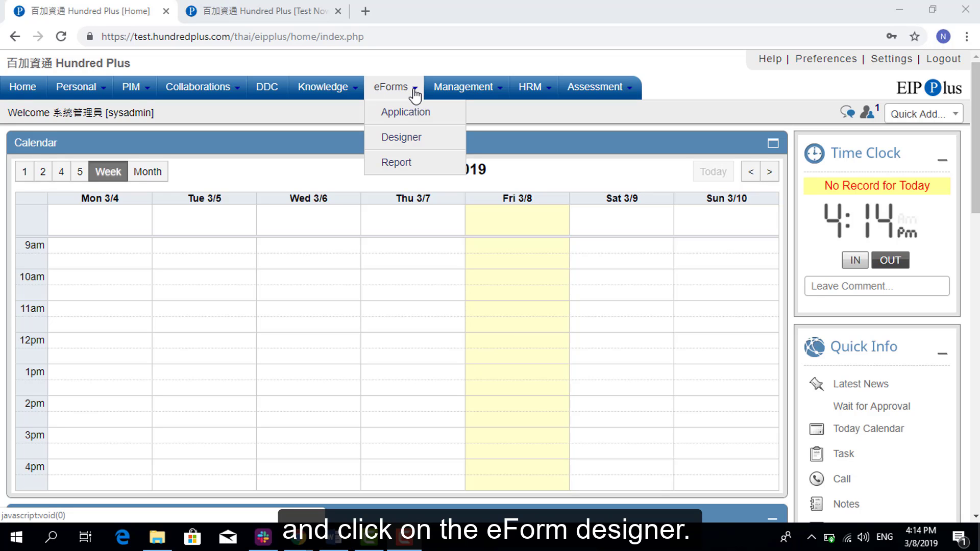
pyautogui.click(428, 144)
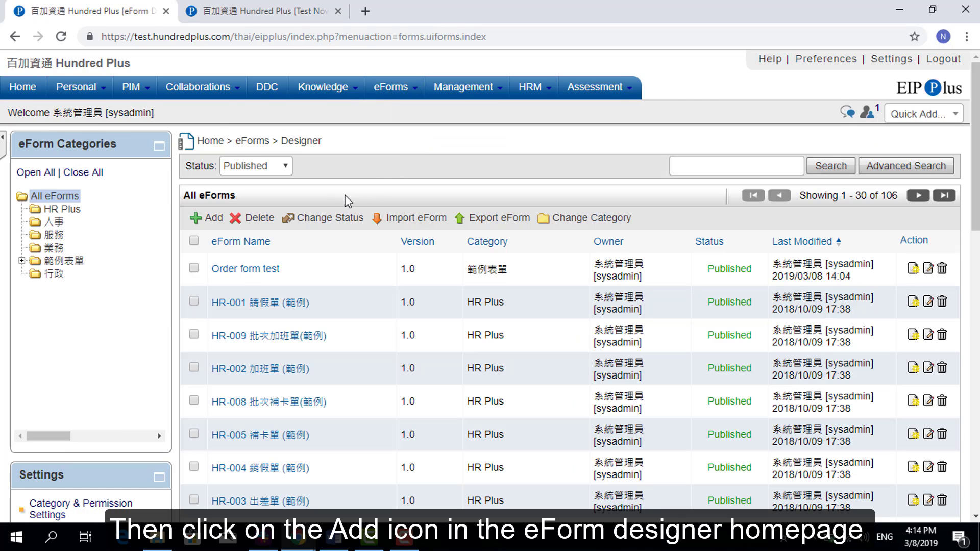
pyautogui.click(197, 218)
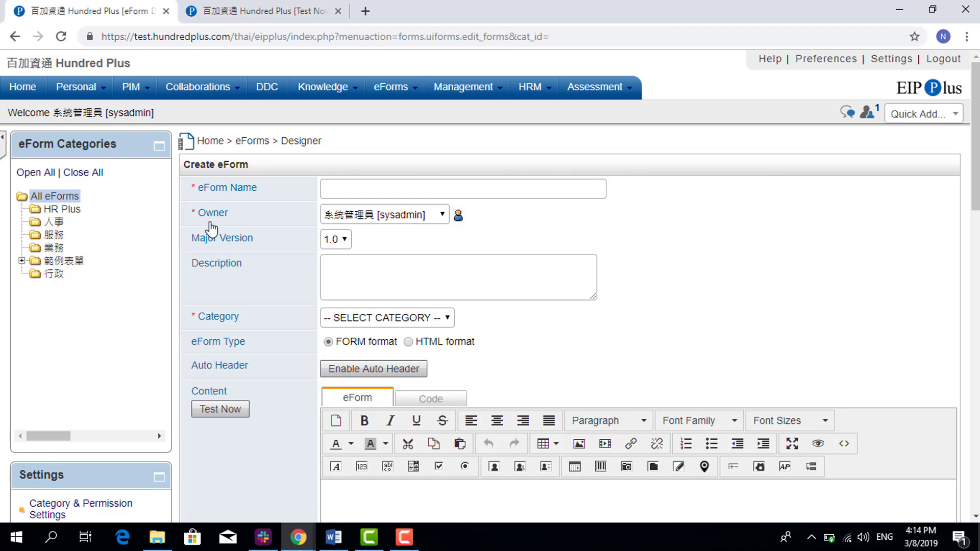
# Paste the copied order form into the new eForm's content editor
pyautogui.scroll(-5, 926, 237)
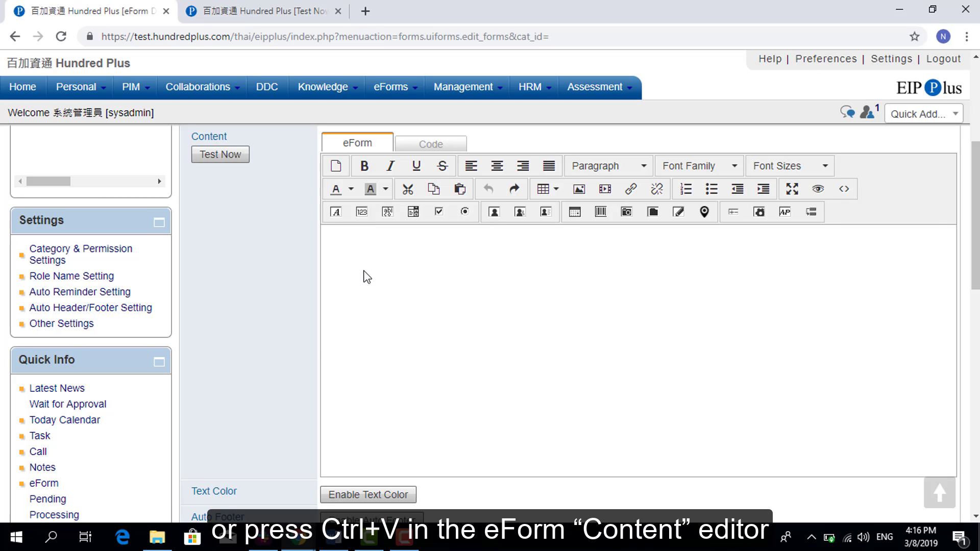
pyautogui.hotkey('ctrl', 'v')
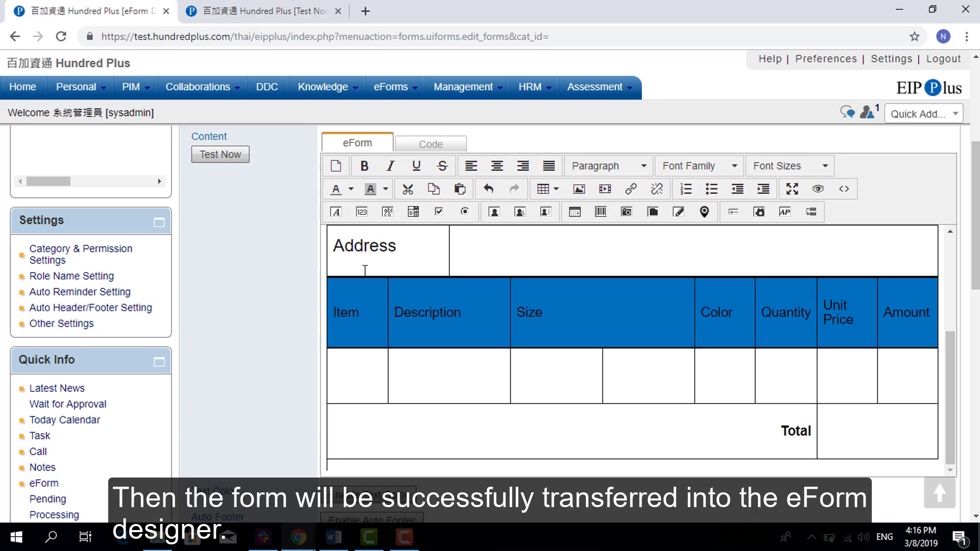
# Set the font size of the "Order Form" title to 18pt
pyautogui.scroll(5, 562, 306)
pyautogui.click(762, 272)
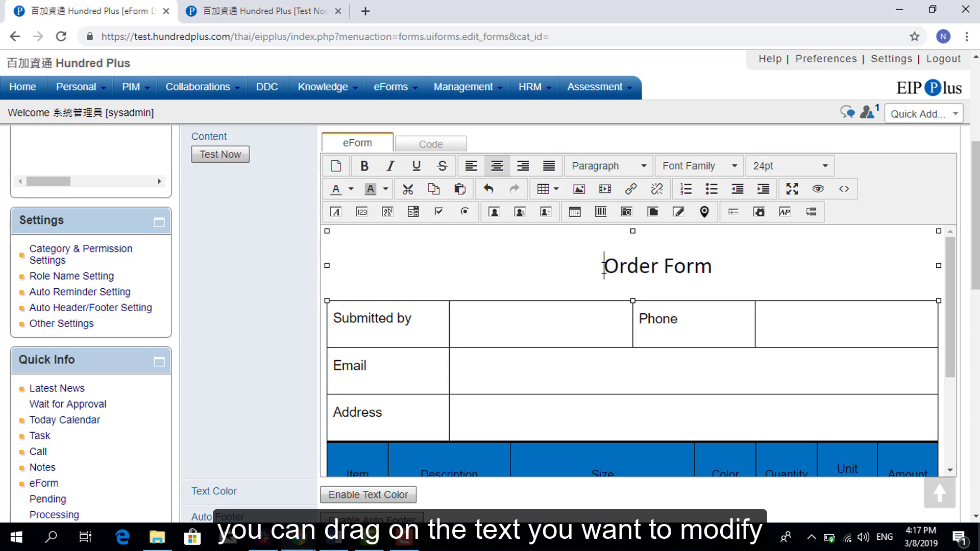
pyautogui.moveTo(606, 266); pyautogui.dragTo(744, 270)
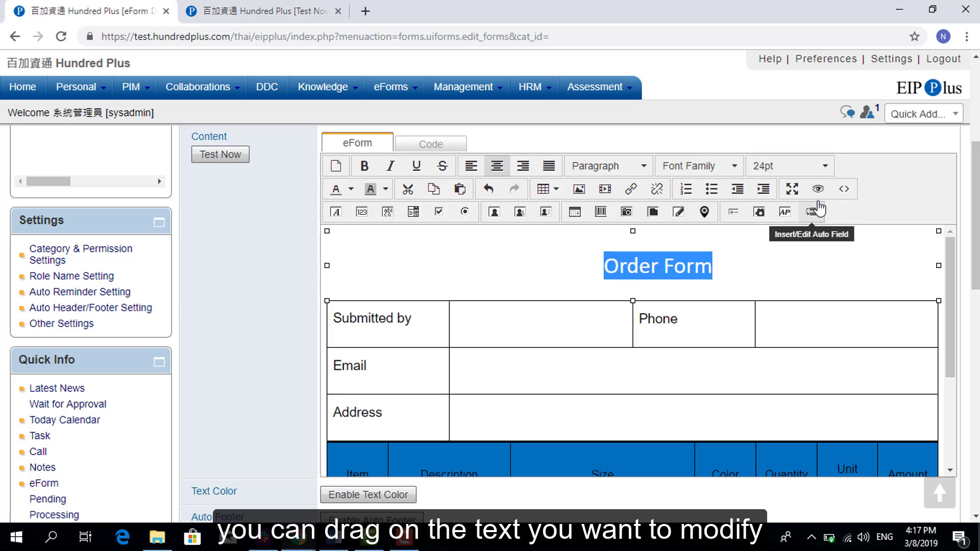
pyautogui.click(817, 171)
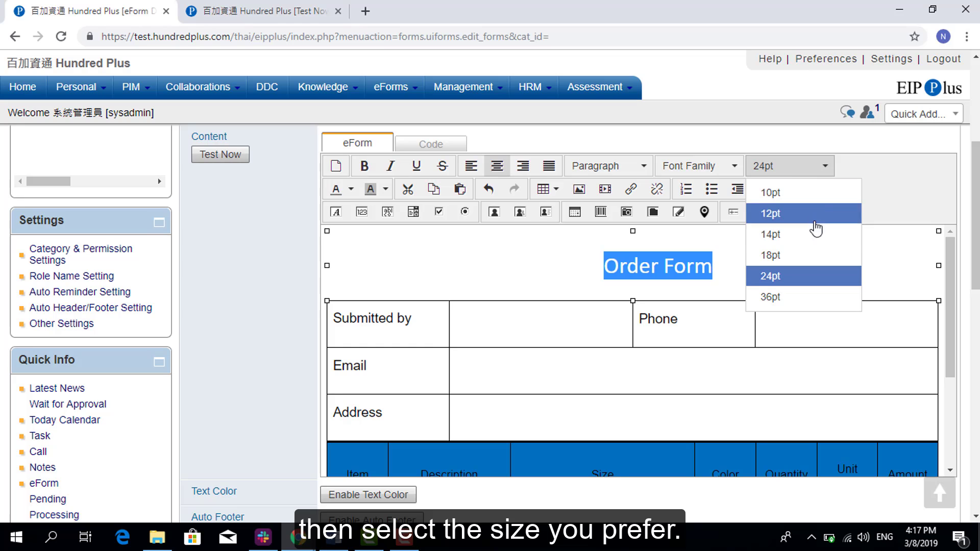
pyautogui.click(814, 257)
pyautogui.click(791, 271)
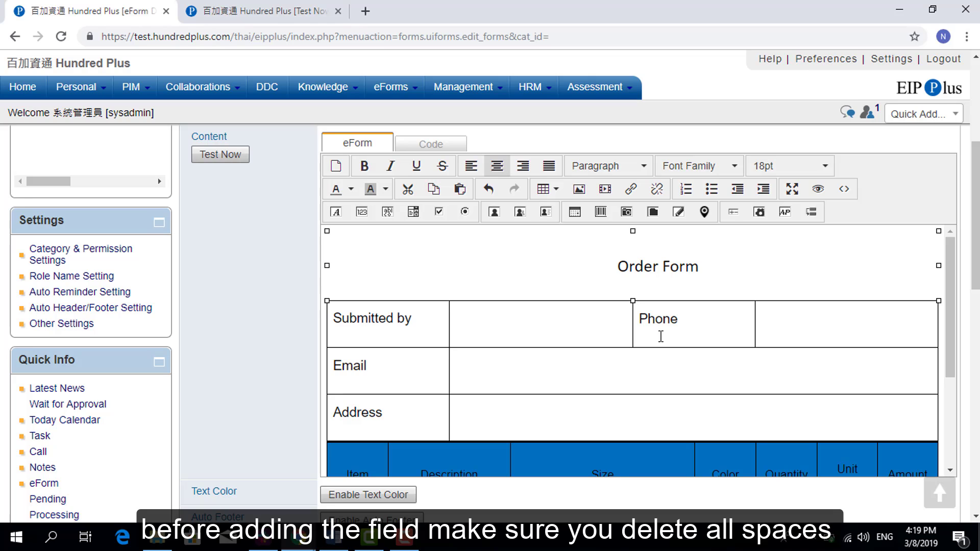
# Clear the spaces from the cell beside "Submitted by" and insert a required user field named Submittedby there
pyautogui.click(508, 324)
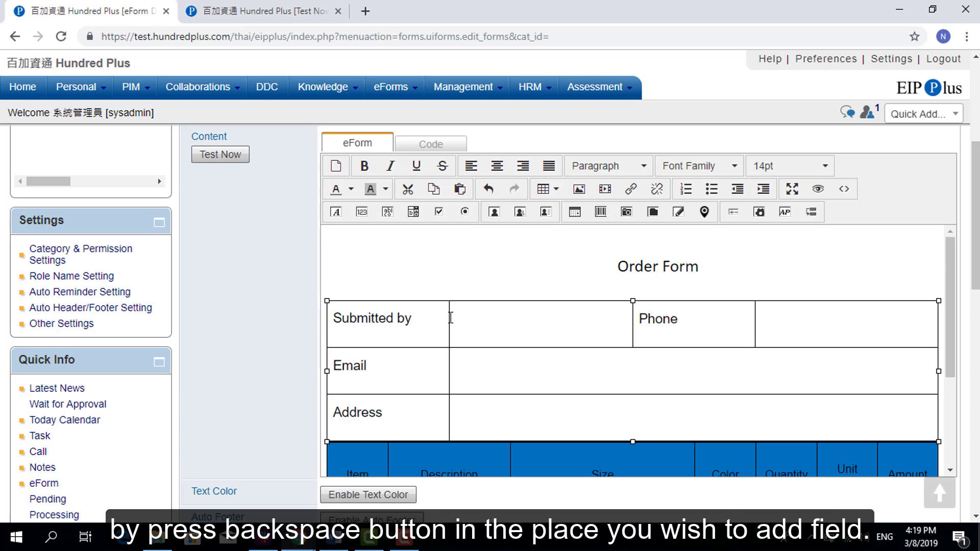
pyautogui.press('BackSpace')
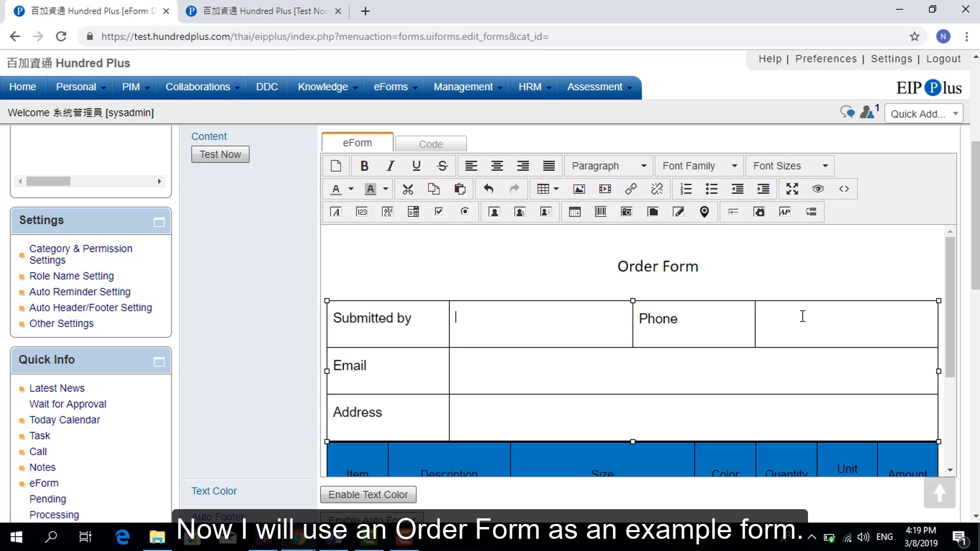
pyautogui.moveTo(332, 318); pyautogui.dragTo(416, 320)
pyautogui.click(535, 317)
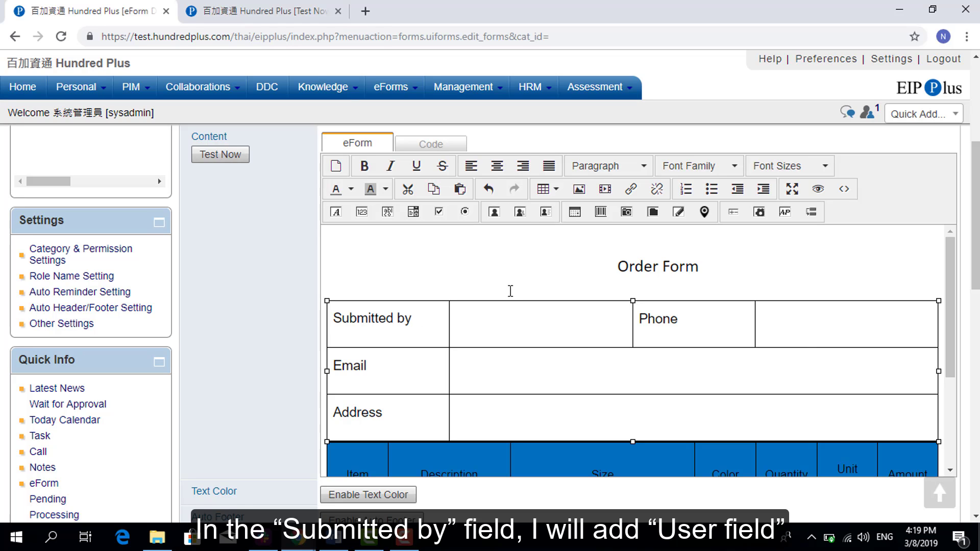
pyautogui.click(494, 213)
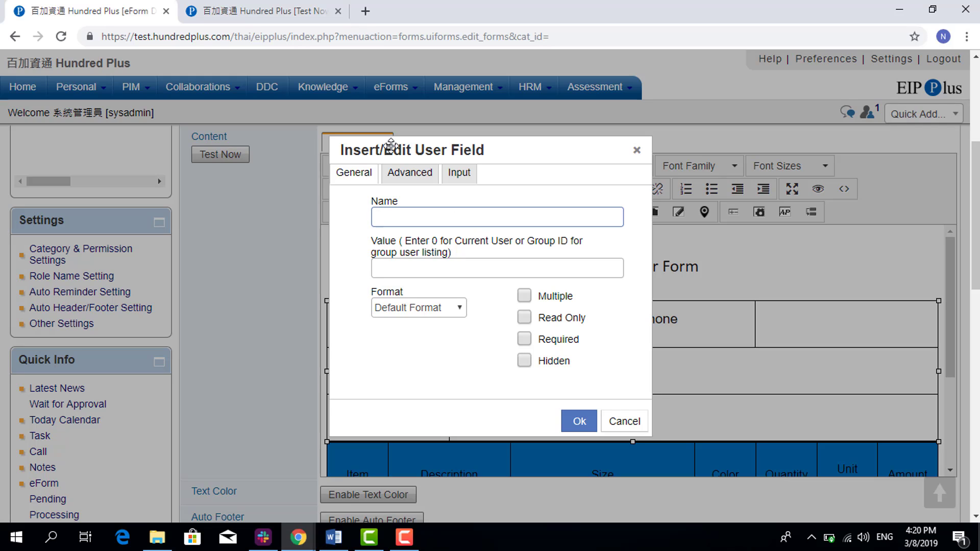
pyautogui.write('Submittedby')
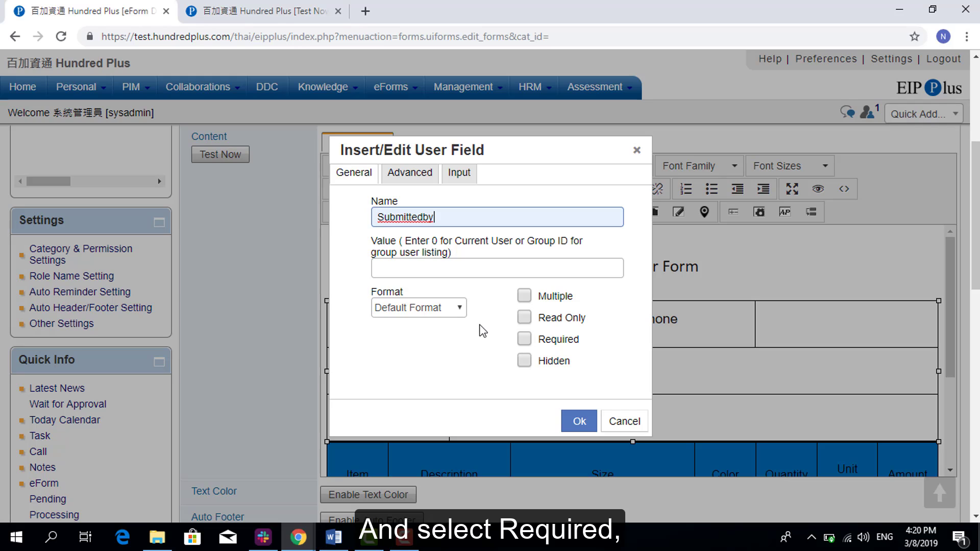
pyautogui.click(524, 339)
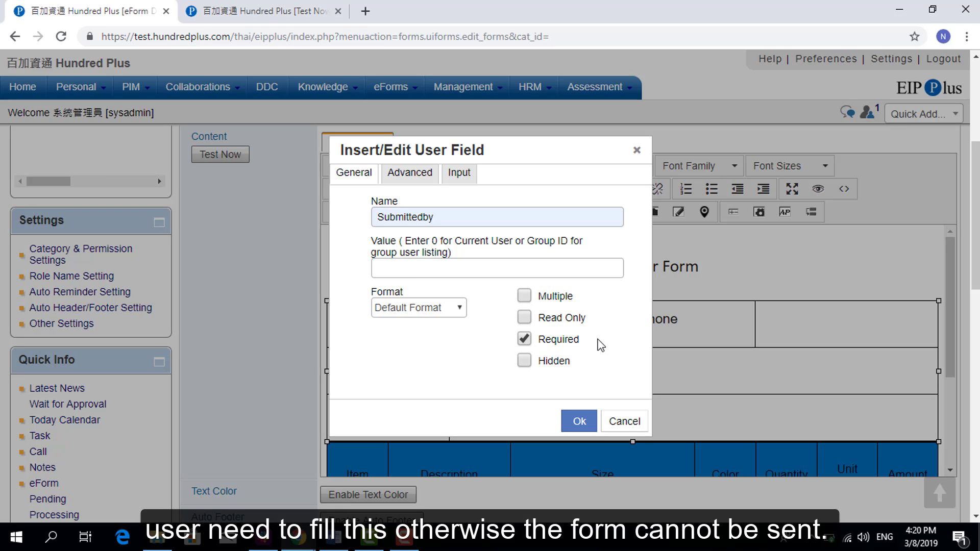
pyautogui.click(579, 421)
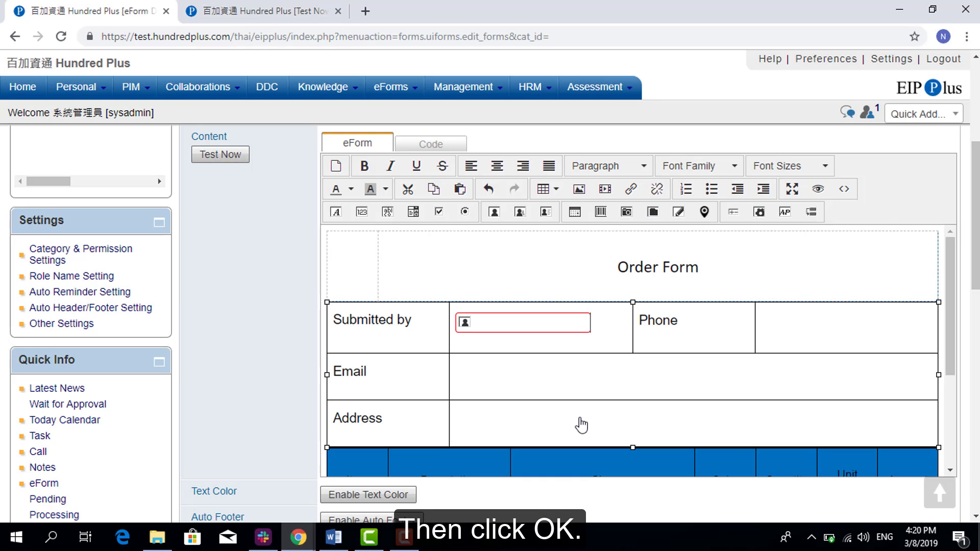
# Insert a required number field named Phone in the empty cell beside "Phone"
pyautogui.click(805, 297)
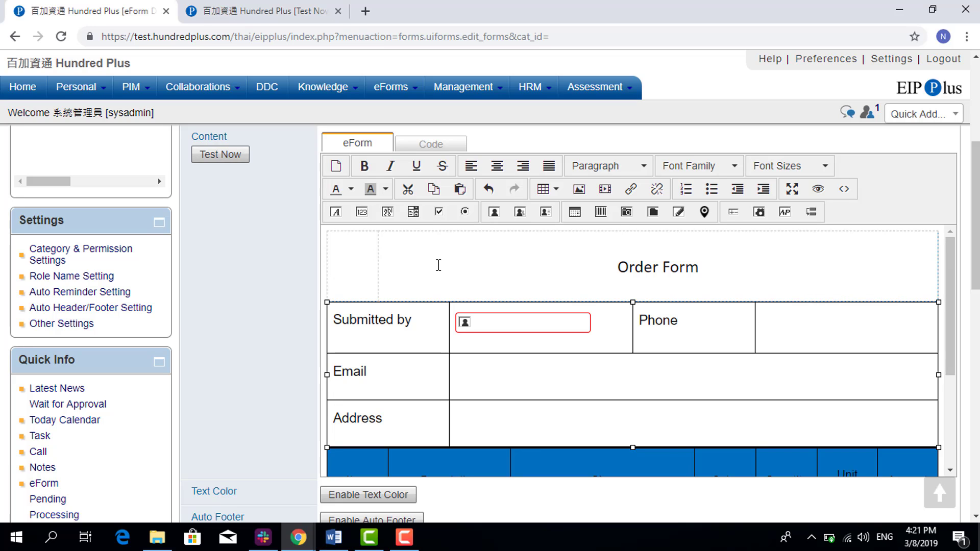
pyautogui.click(362, 211)
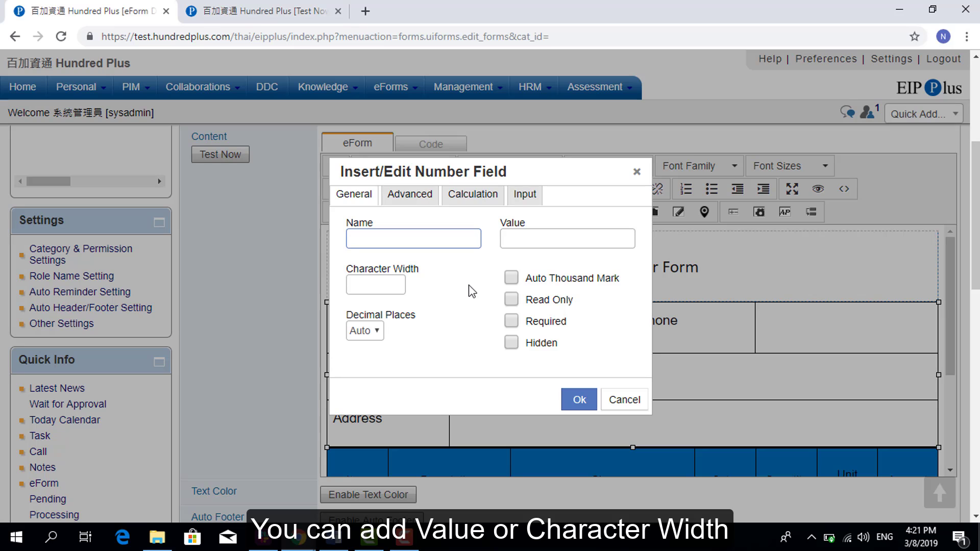
pyautogui.write('Phone')
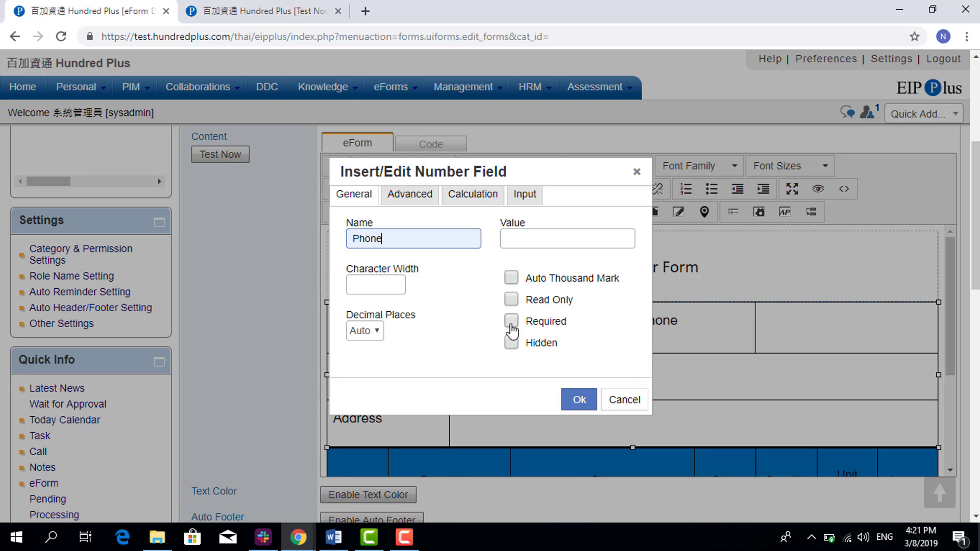
pyautogui.click(510, 321)
pyautogui.click(581, 399)
# Insert a required text field named email in the empty cell beside "Email"
pyautogui.click(593, 354)
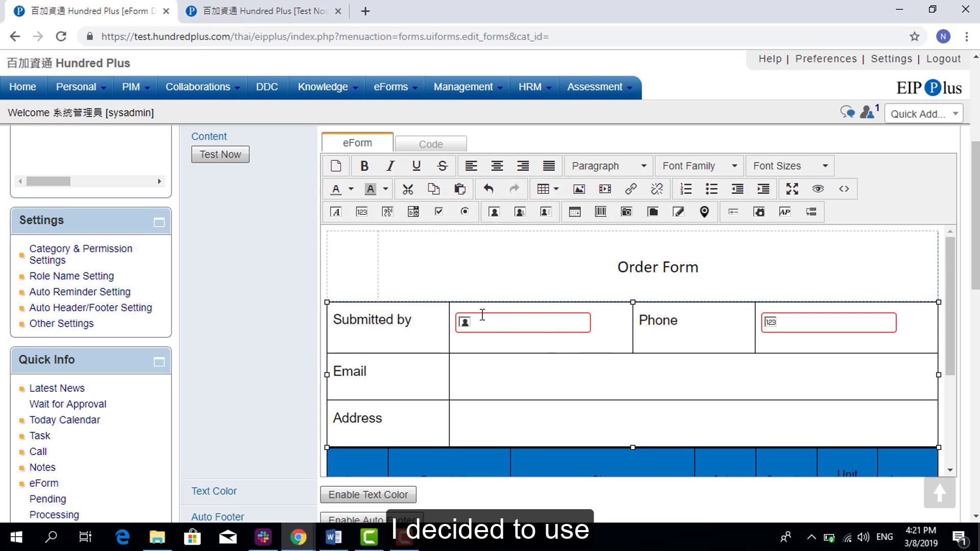
pyautogui.click(336, 212)
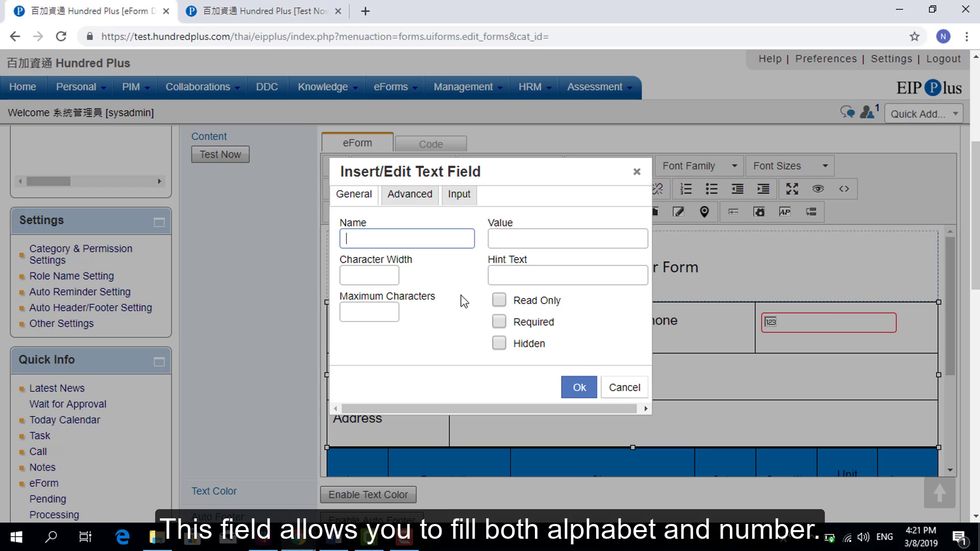
pyautogui.write('email')
pyautogui.click(499, 322)
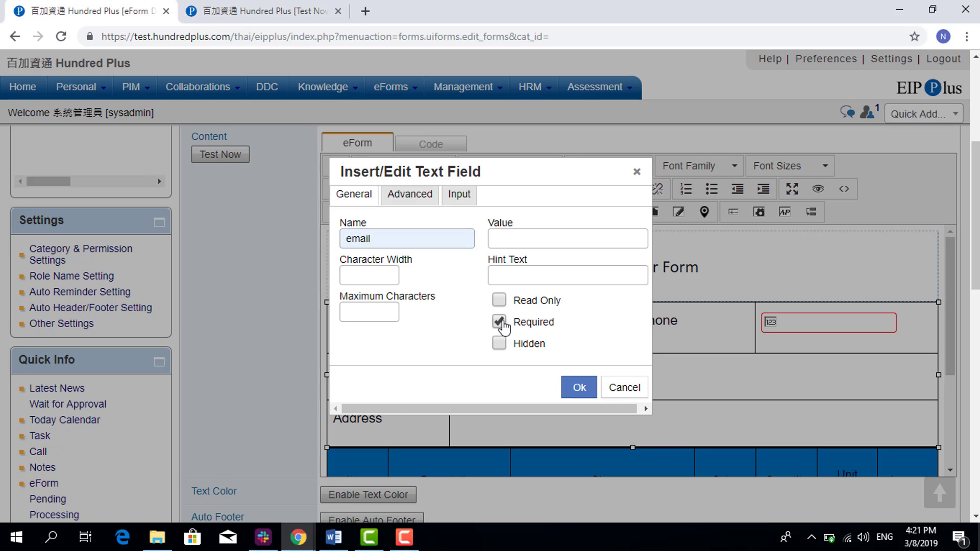
pyautogui.click(581, 389)
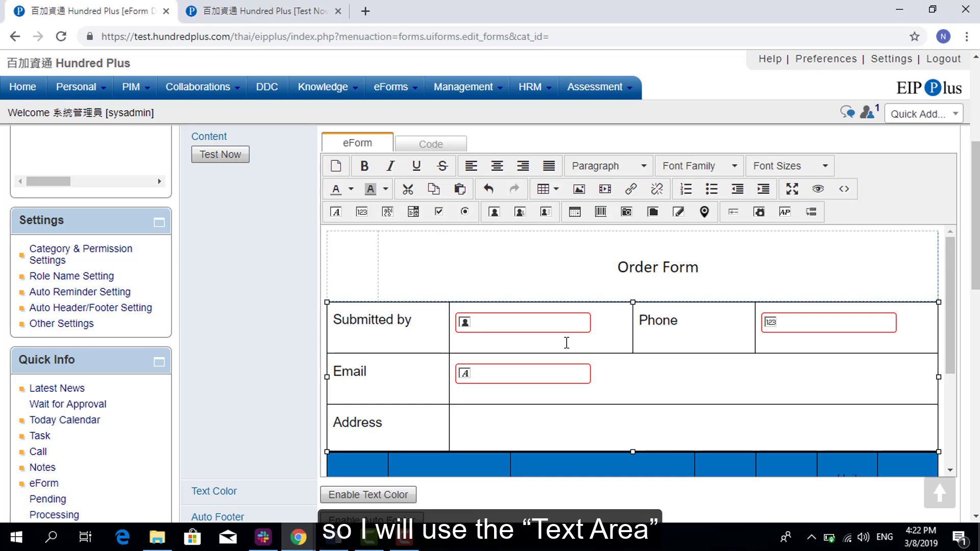
# Insert a required text area named Address in the empty cell beside "Address"
pyautogui.click(390, 212)
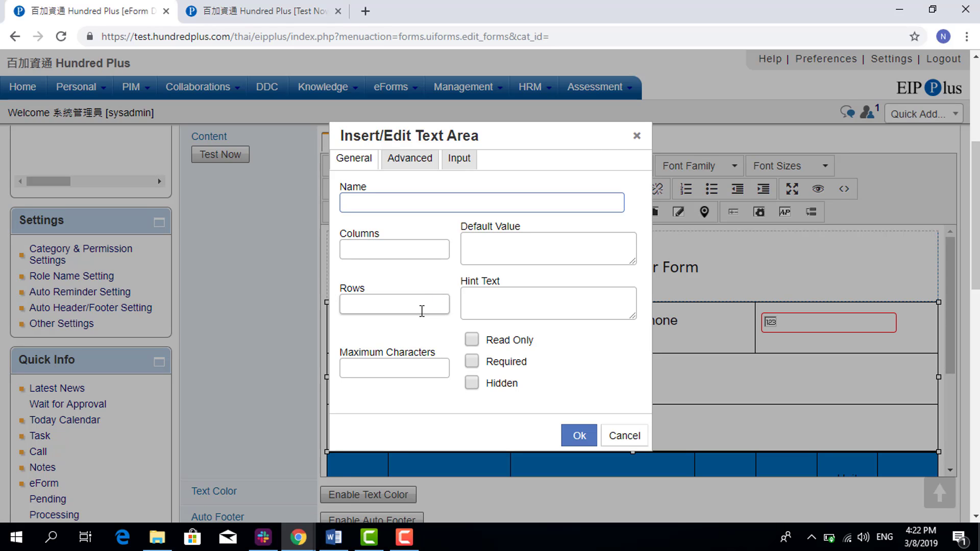
pyautogui.write('Address')
pyautogui.click(470, 361)
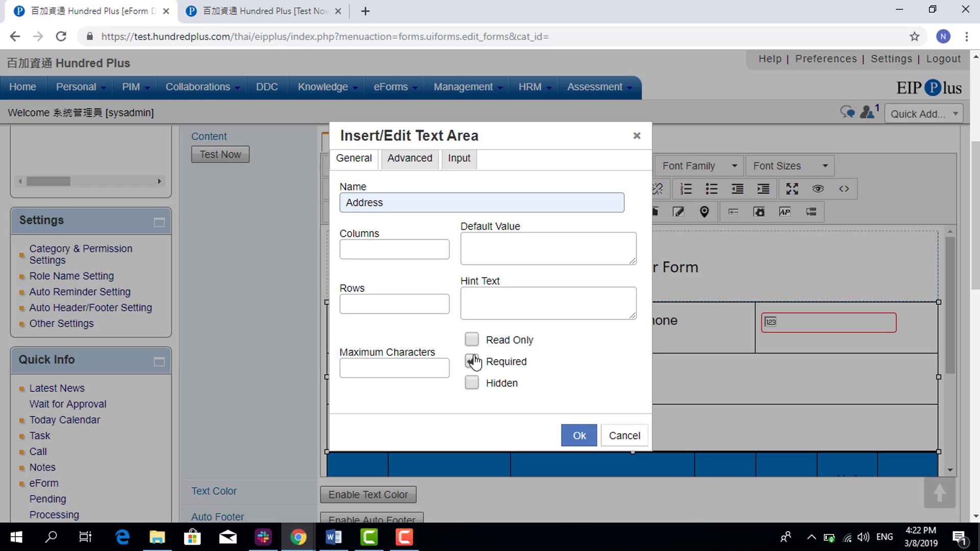
pyautogui.click(578, 437)
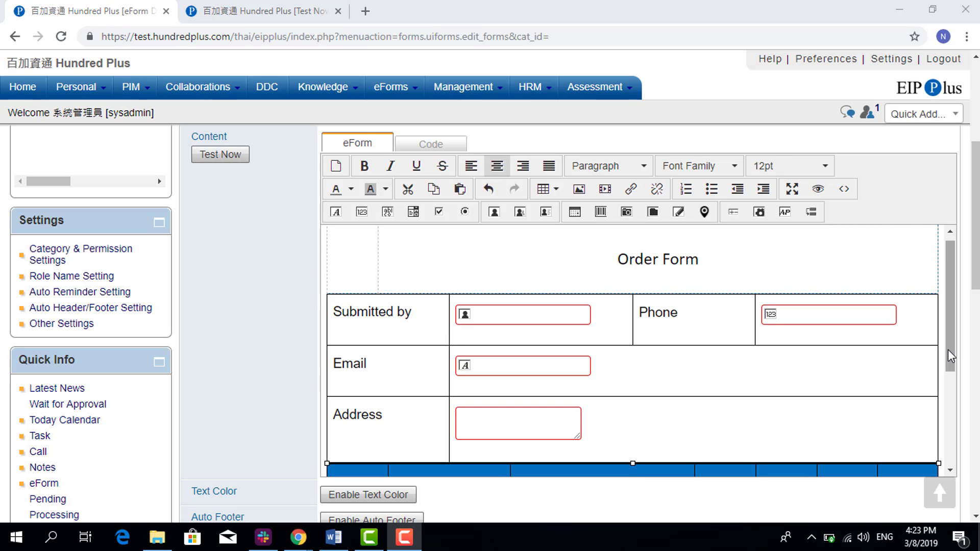
# Insert a grid with 1 default row in the empty cell under the Item heading
pyautogui.moveTo(948, 350); pyautogui.dragTo(944, 436)
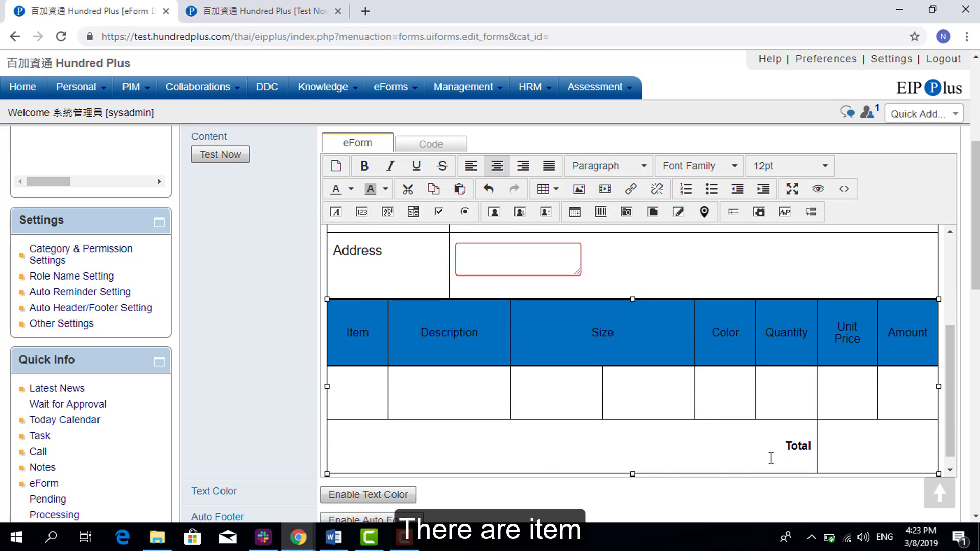
pyautogui.click(370, 382)
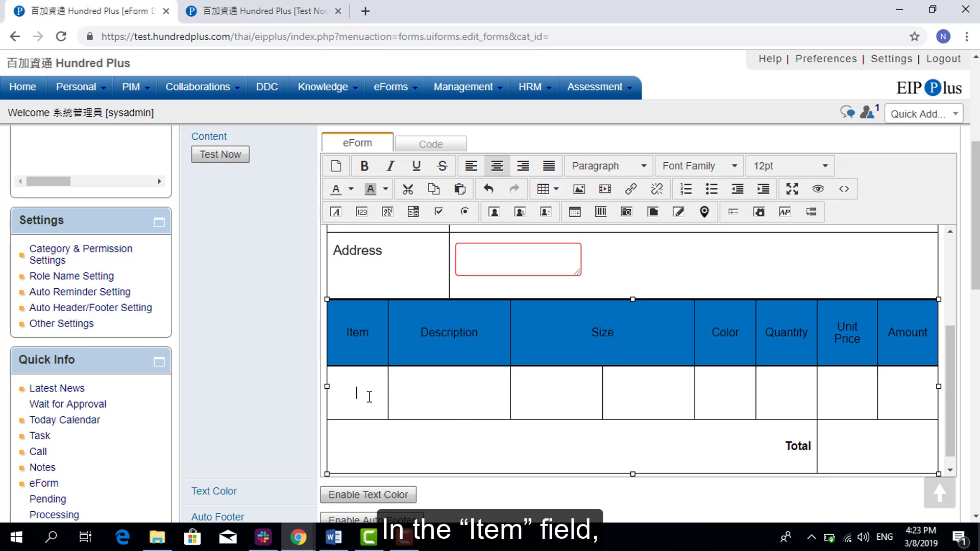
pyautogui.click(733, 212)
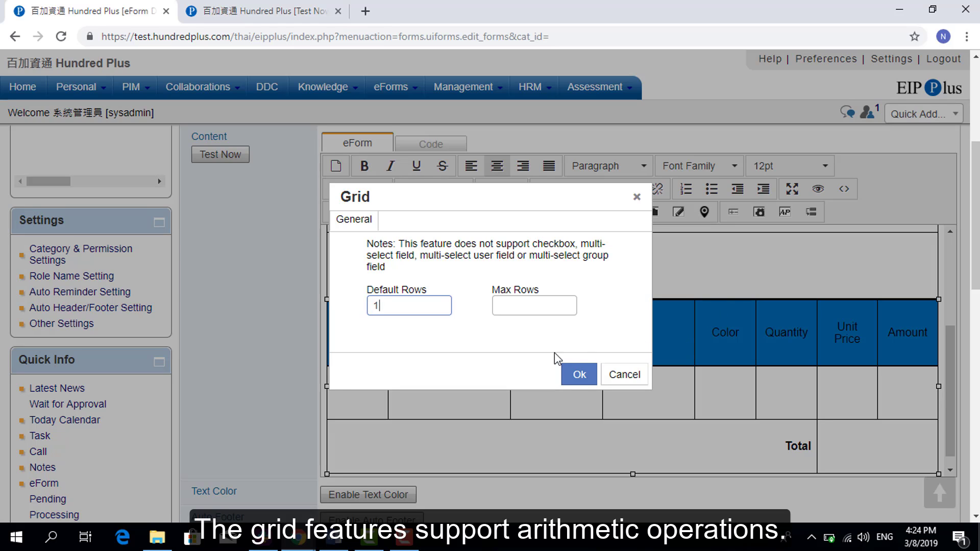
pyautogui.click(577, 373)
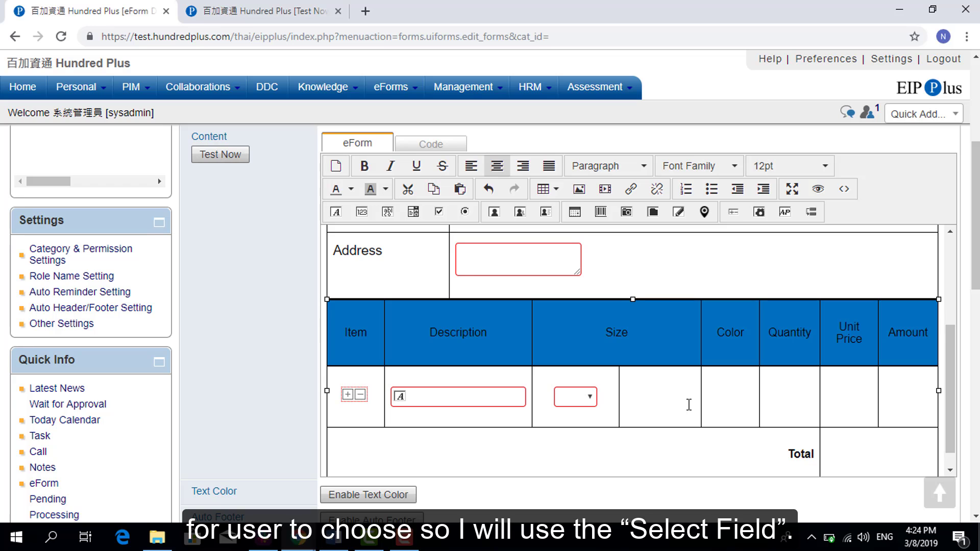
# Start a required select field named size2 in the empty second cell under Size, with a blank first option
pyautogui.click(413, 212)
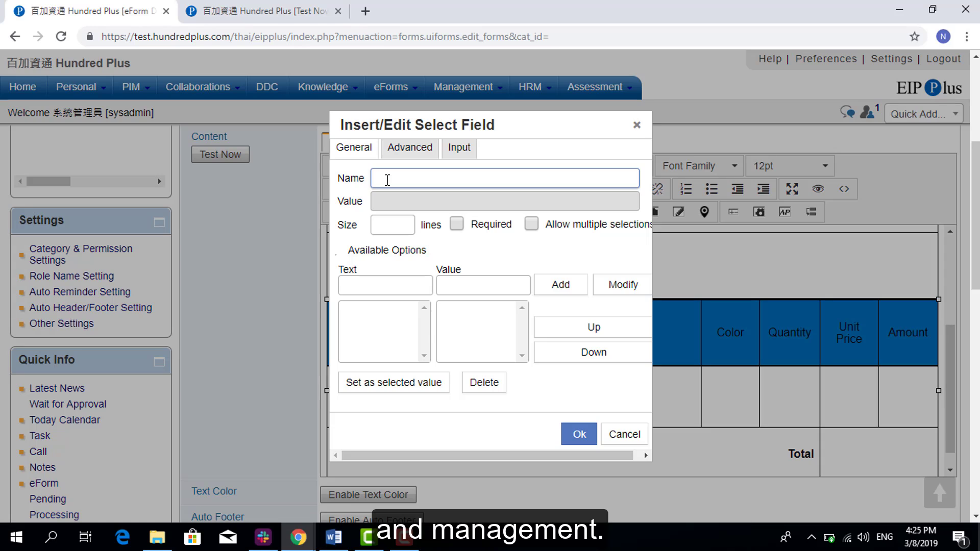
pyautogui.click(459, 226)
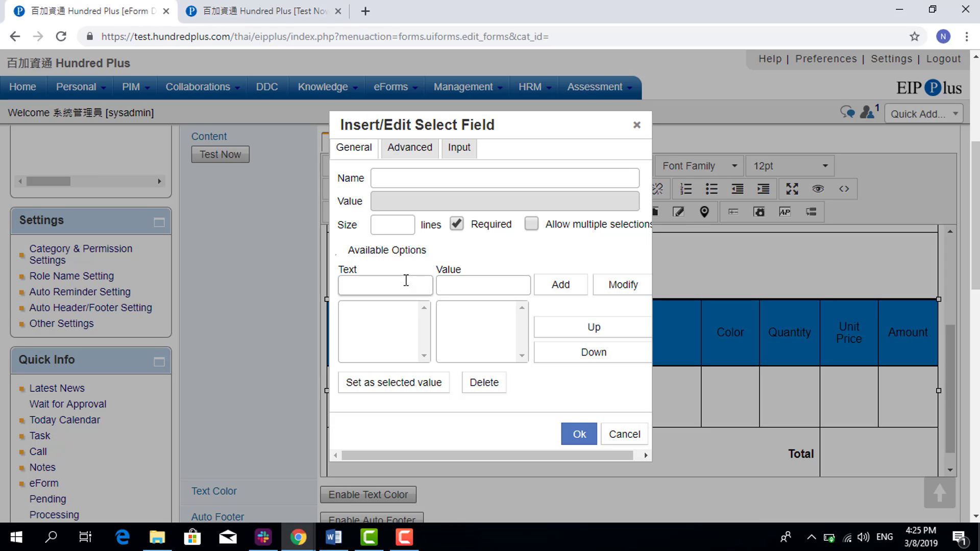
pyautogui.click(465, 281)
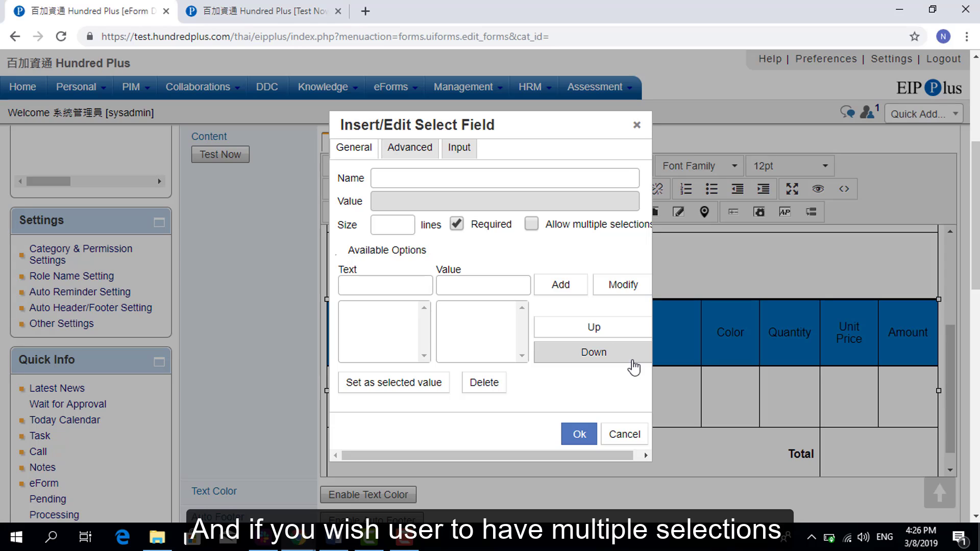
pyautogui.click(531, 225)
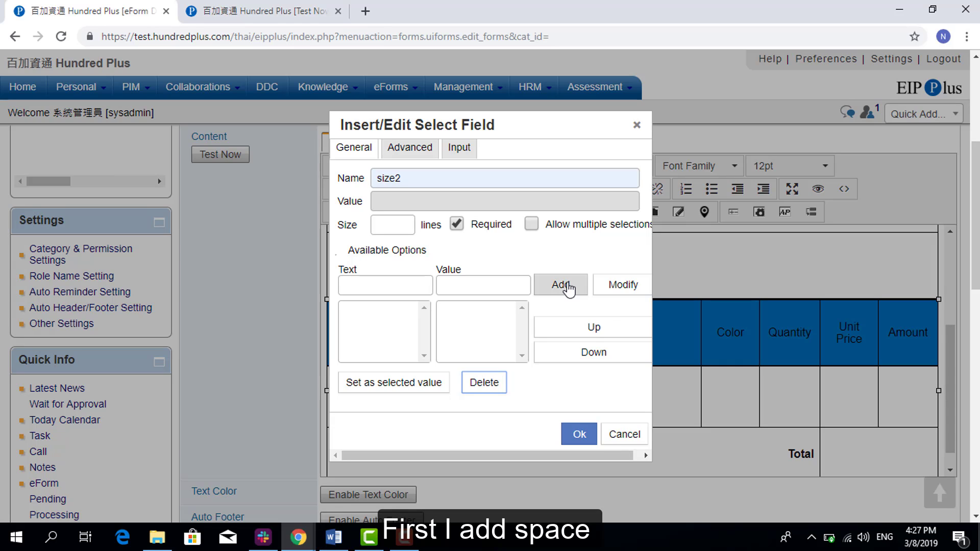
pyautogui.click(567, 290)
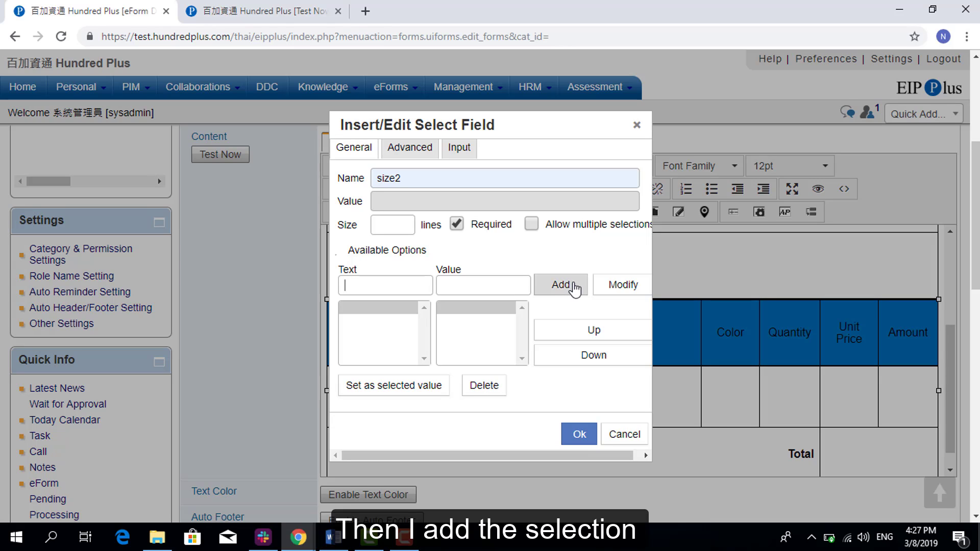
# Add the options Extra Small, Small, Medium, Large and Extra Large to the size2 select field and insert it
pyautogui.write('Extra Small')
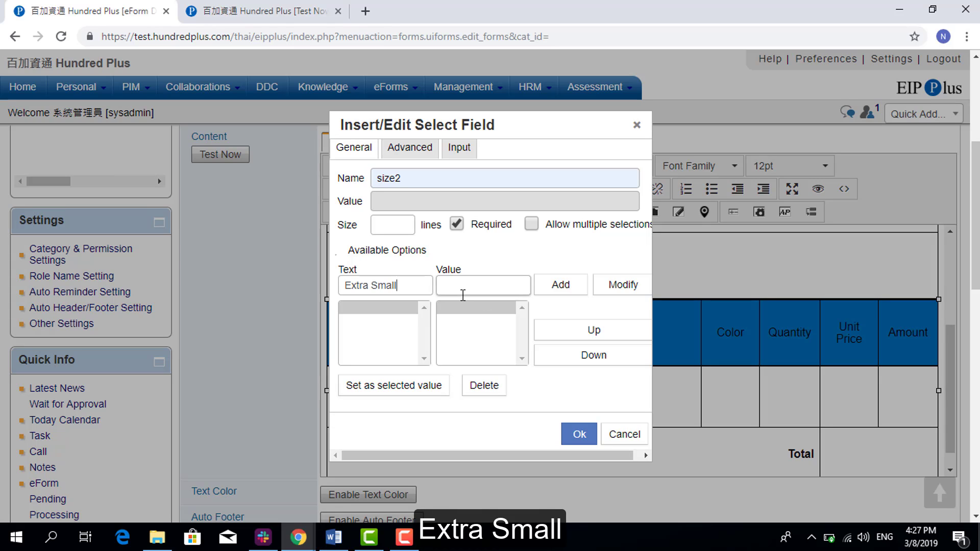
pyautogui.click(563, 285)
pyautogui.write('Small')
pyautogui.click(563, 285)
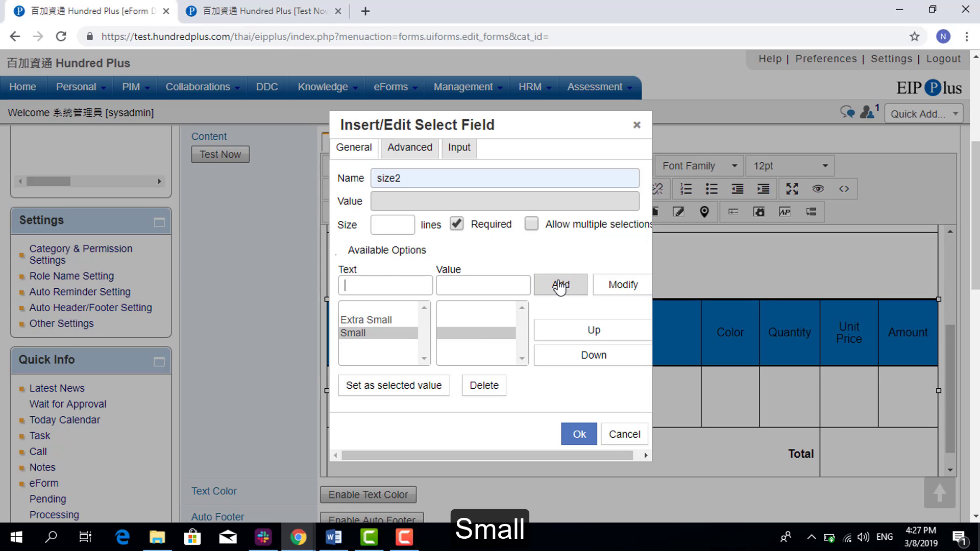
pyautogui.write('Medium')
pyautogui.click(560, 286)
pyautogui.write('Large')
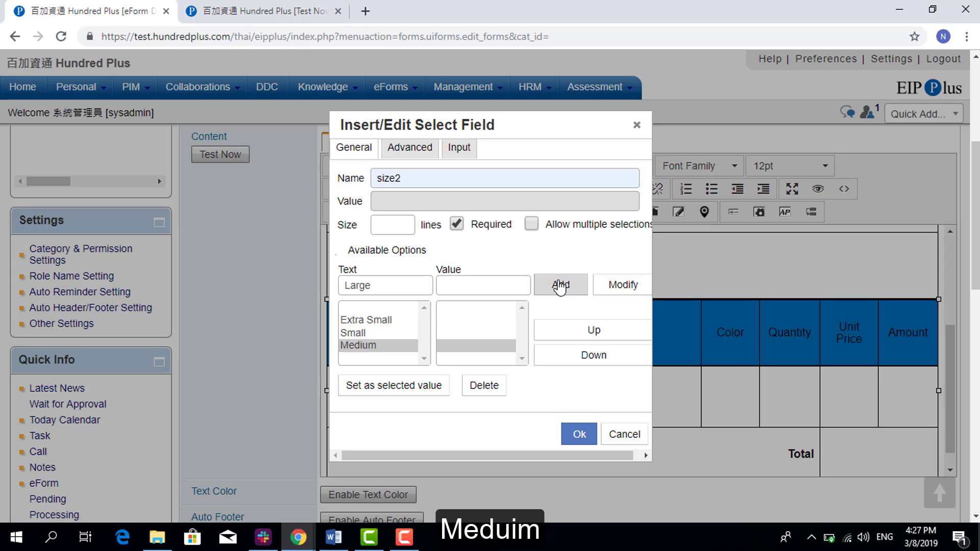
pyautogui.click(562, 285)
pyautogui.write('Extra Large')
pyautogui.click(562, 286)
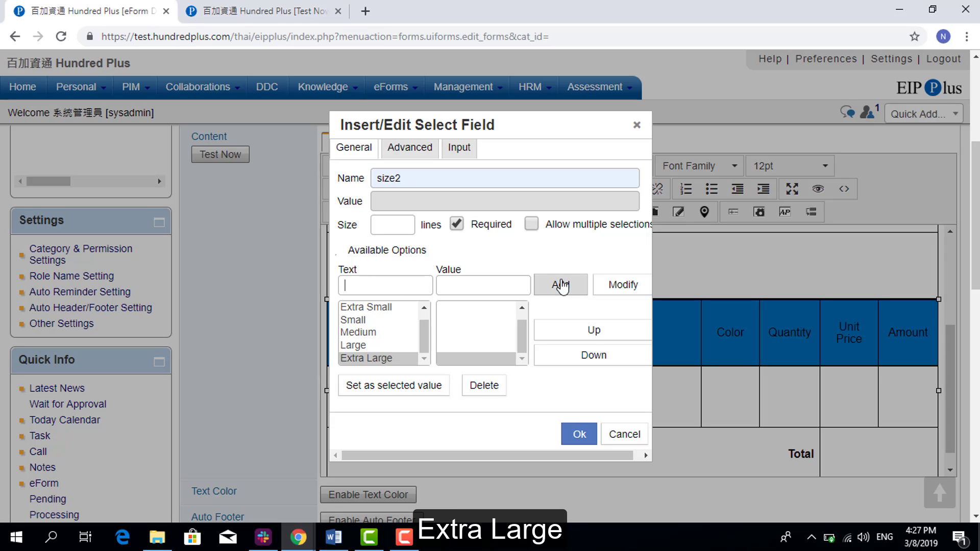
pyautogui.click(590, 334)
pyautogui.click(592, 357)
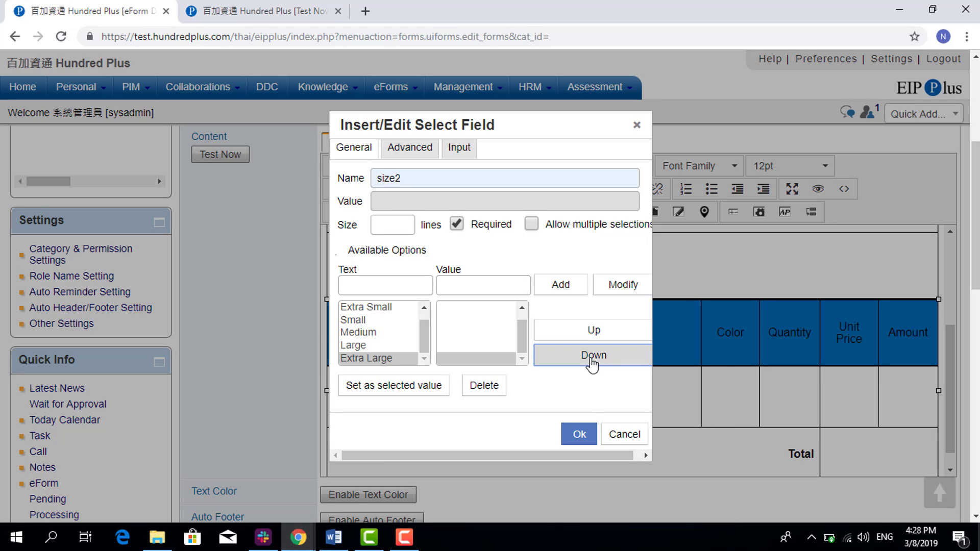
pyautogui.click(581, 435)
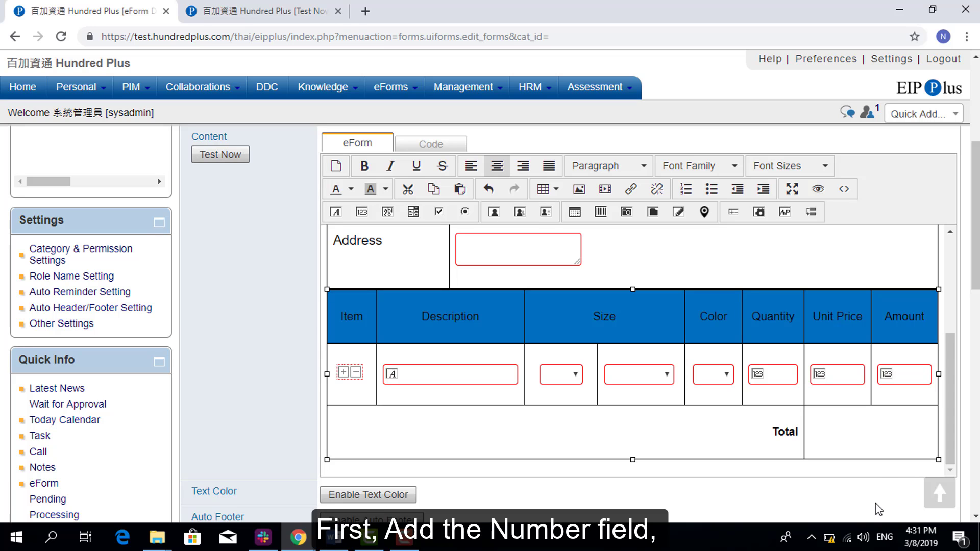
# Insert a required number field named total beside Total, calculated with the formula SUM[amount]
pyautogui.click(360, 213)
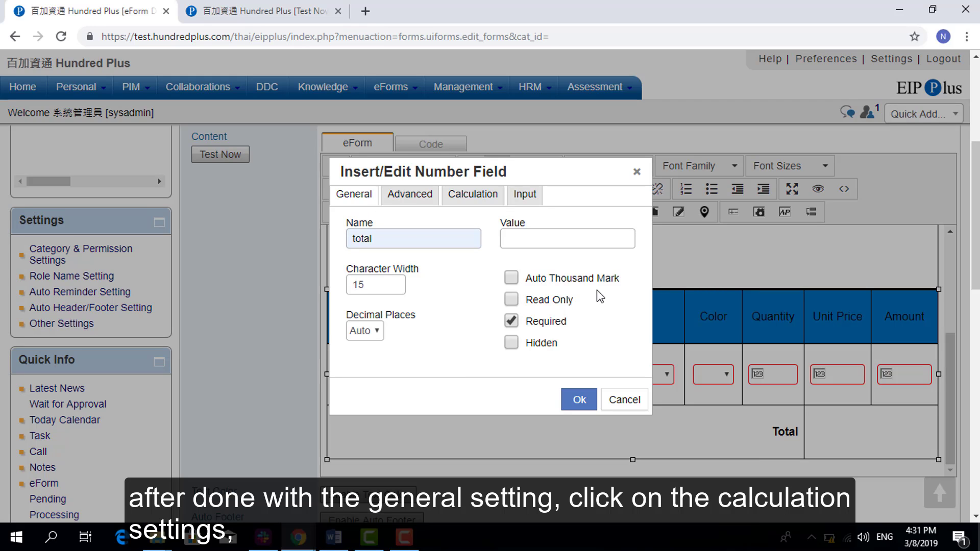
pyautogui.click(486, 202)
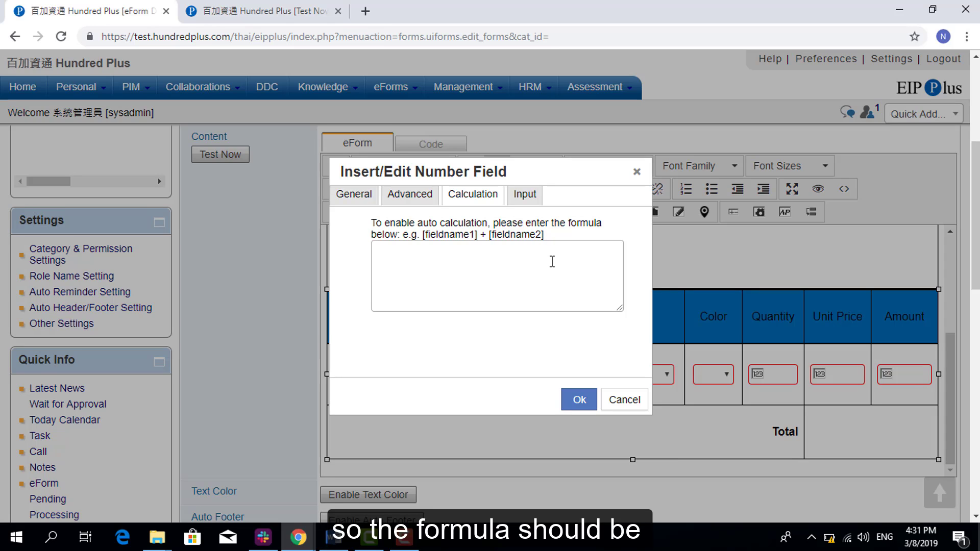
pyautogui.click(552, 262)
pyautogui.write('SUM')
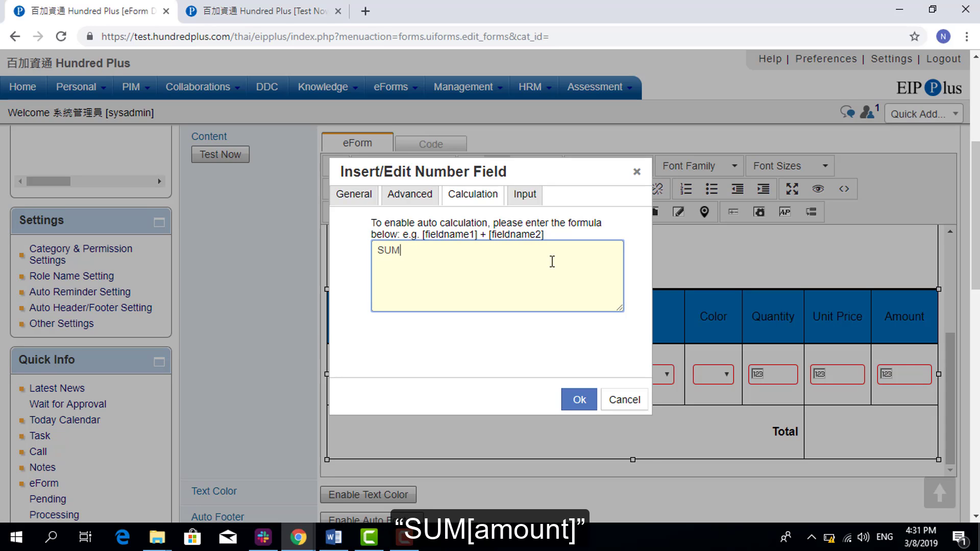
pyautogui.write('[]')
pyautogui.write('amount')
pyautogui.click(579, 399)
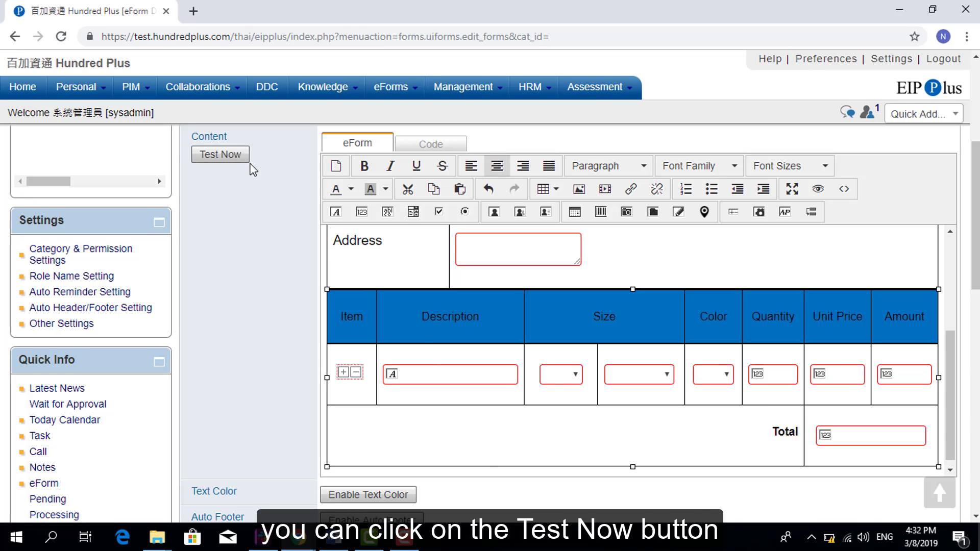
# Launch a test of the eForm, selecting the sysadmin account for Submitted by and filling in the phone number
pyautogui.click(220, 155)
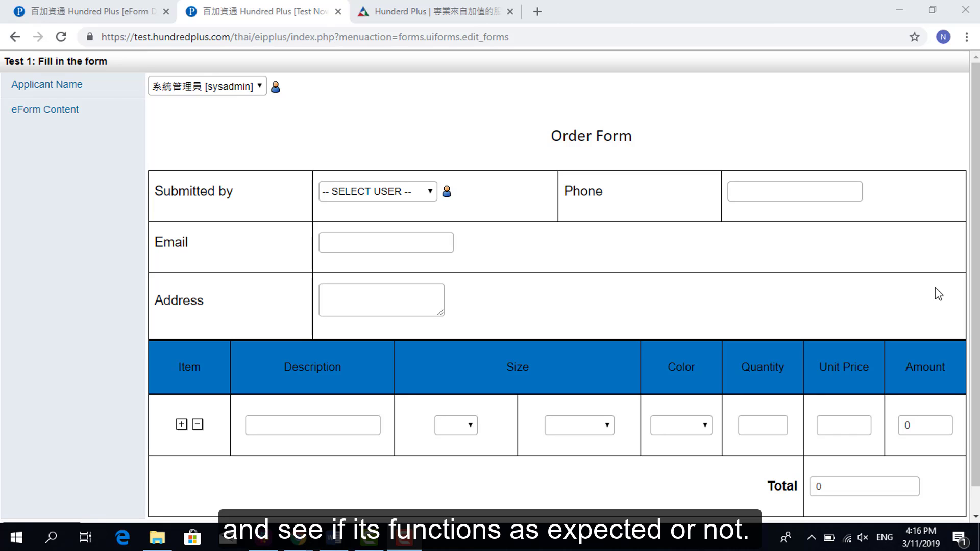
pyautogui.click(415, 198)
pyautogui.click(413, 224)
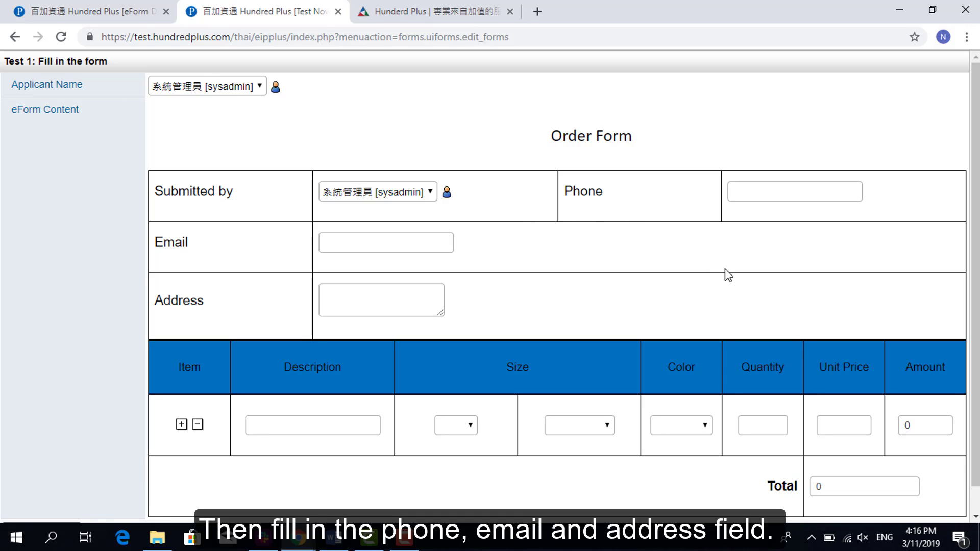
pyautogui.click(798, 193)
pyautogui.click(780, 236)
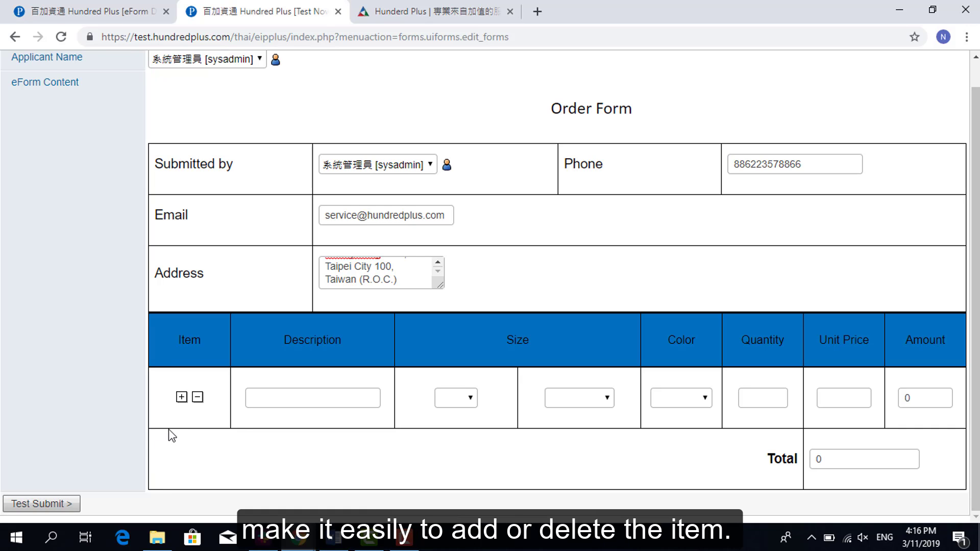
# Try the grid controls of the test form by adding a second item row and removing it
pyautogui.click(181, 397)
pyautogui.click(198, 457)
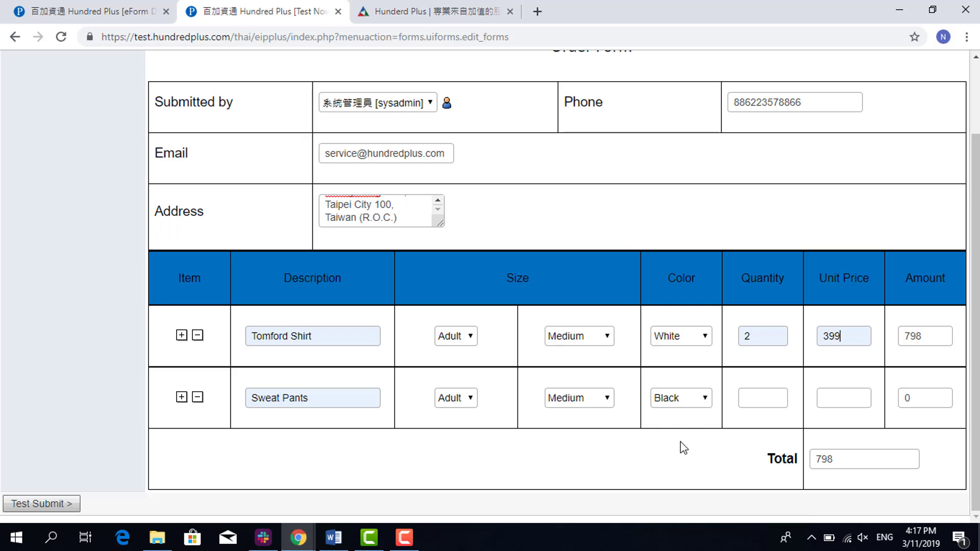
# Set the quantity to 2 and the unit price to 499 in the Sweat Pants row
pyautogui.click(759, 399)
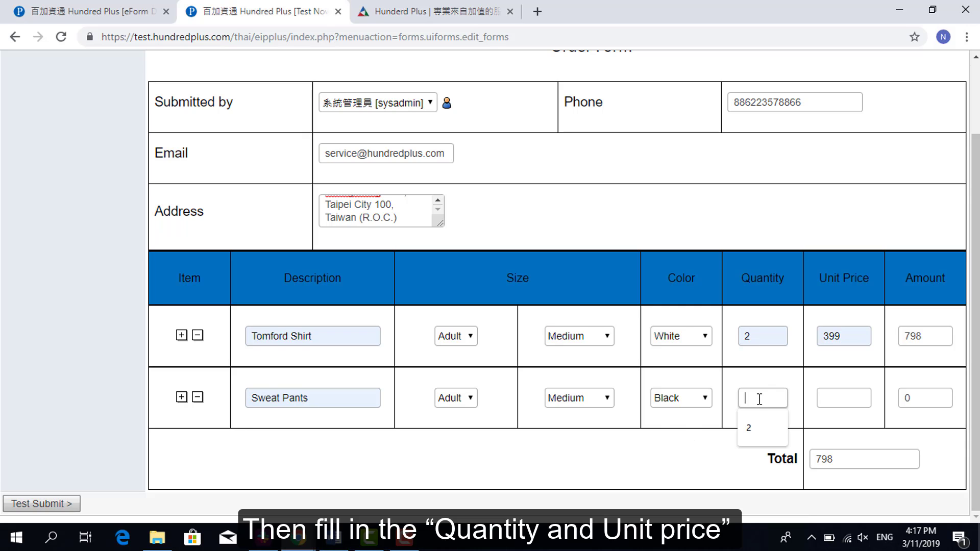
pyautogui.click(758, 427)
pyautogui.click(842, 397)
pyautogui.click(850, 427)
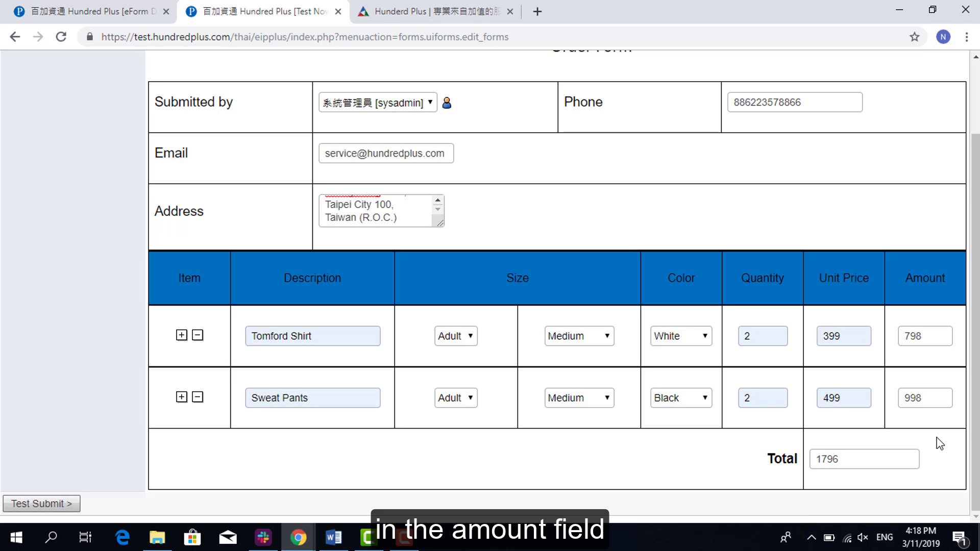
# Submit the completed test order form and review how its contents are displayed
pyautogui.moveTo(940, 443); pyautogui.dragTo(932, 480)
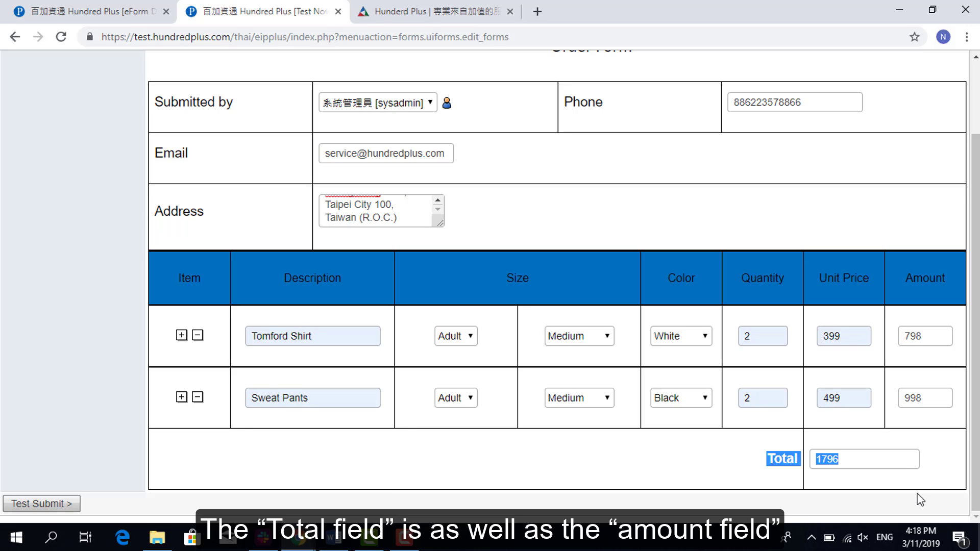
pyautogui.click(920, 499)
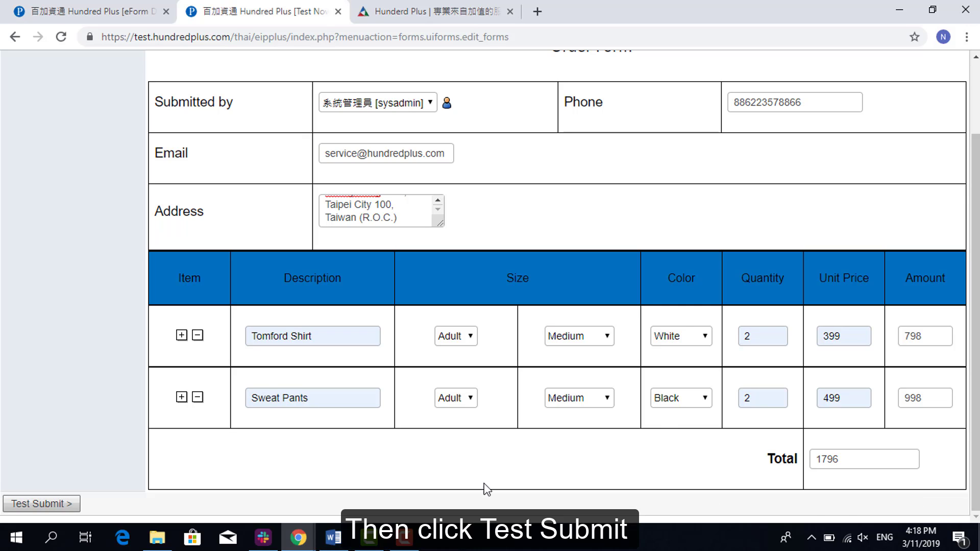
pyautogui.click(64, 507)
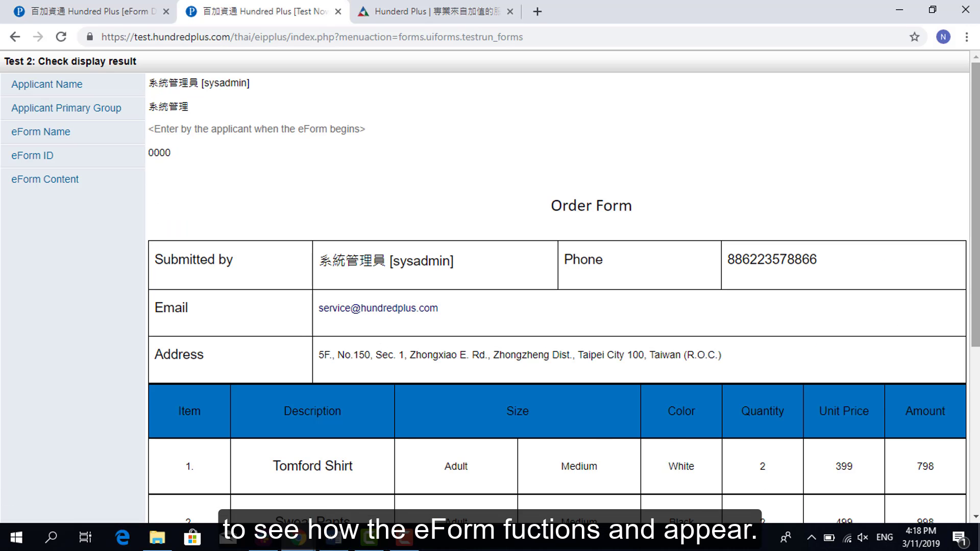
pyautogui.scroll(-2, 954, 388)
pyautogui.scroll(-1, 490, 286)
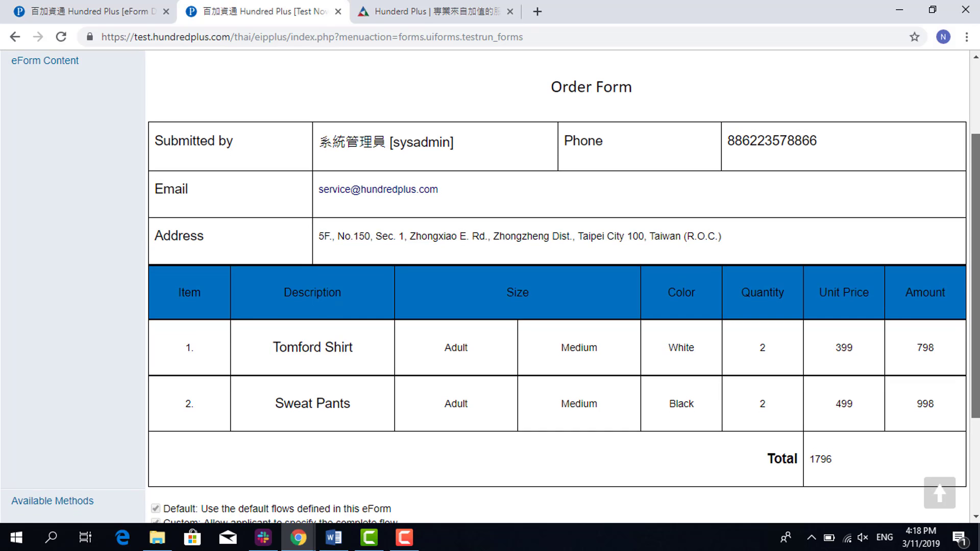